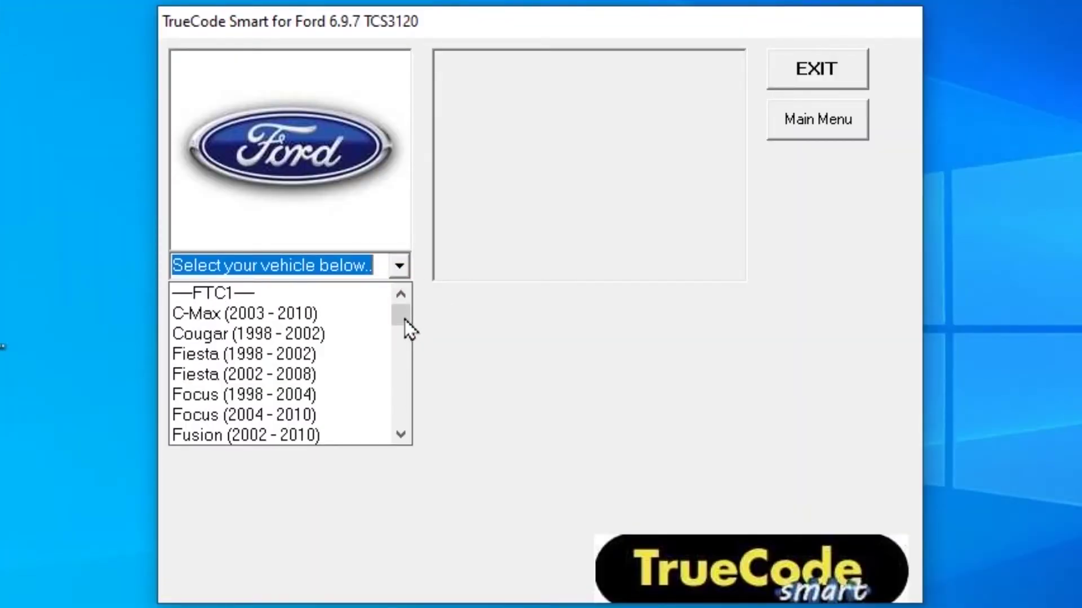
Step: Pick Ford in TrueCode Smart and choose Transit Mk7 as the vehicle
left_click(405, 320)
scroll(404, 321, "down", 1)
left_click_drag(405, 321, 396, 359)
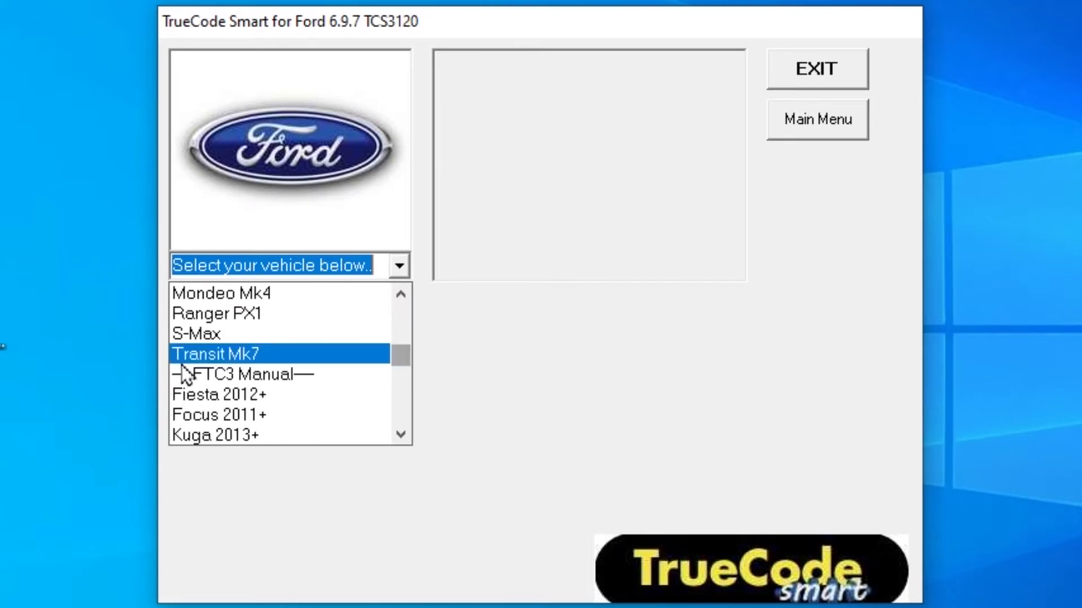
Step: Connect to the Transit Mk7 with ignition on and gain security access
left_click(214, 360)
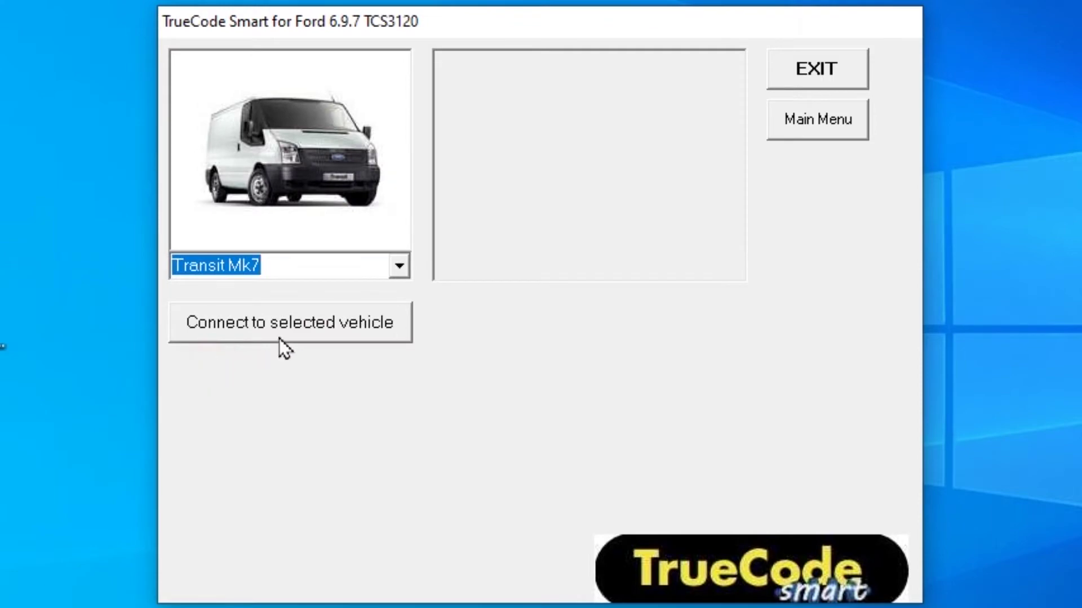
left_click(293, 328)
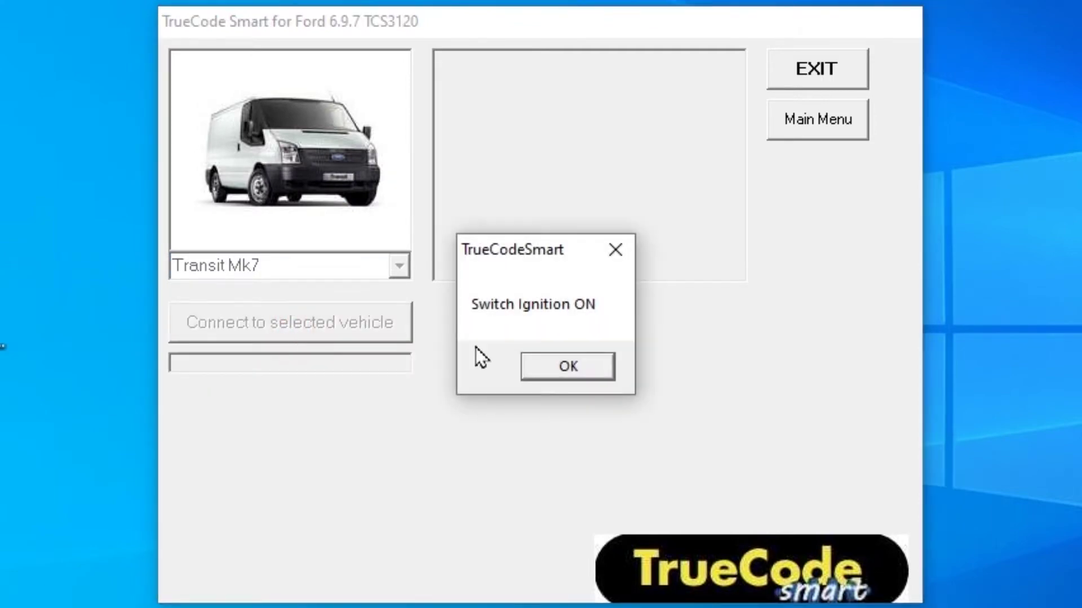
left_click(565, 368)
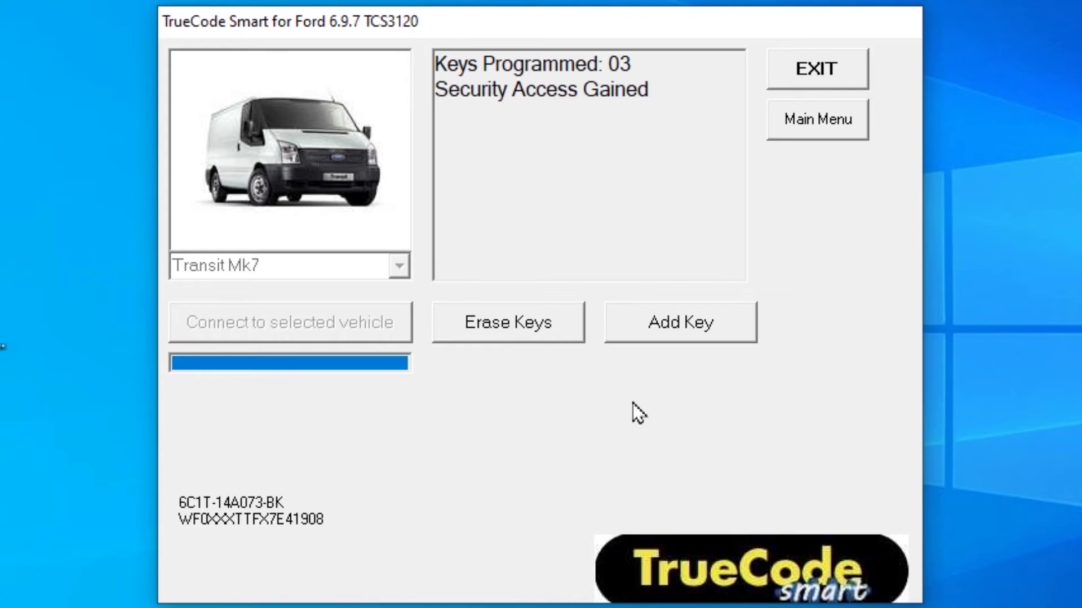
Step: Start Add Key and answer YES to the confirmation
left_click(698, 328)
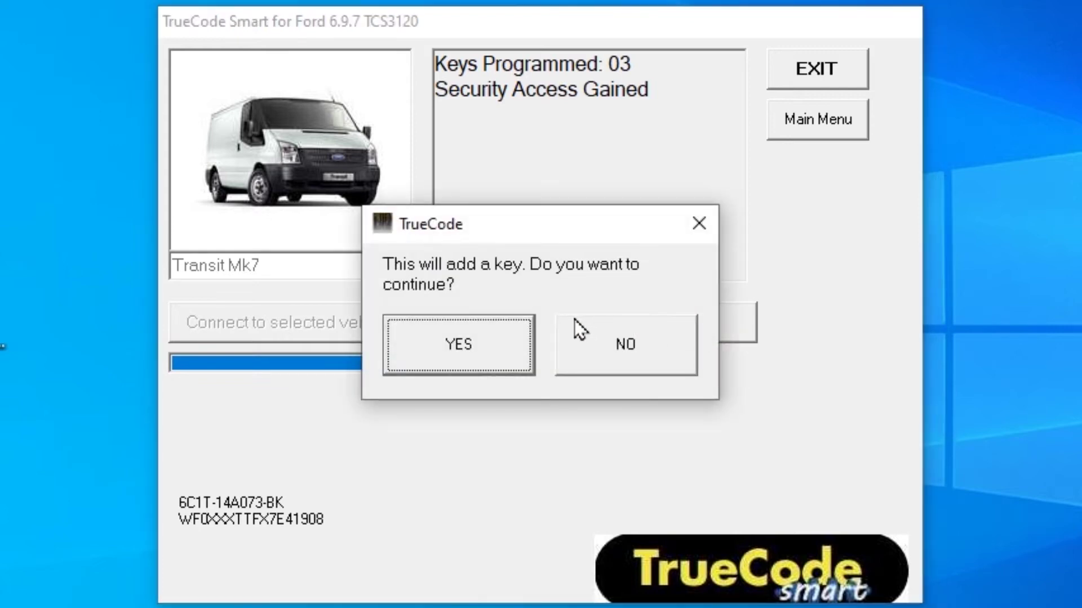
left_click(493, 340)
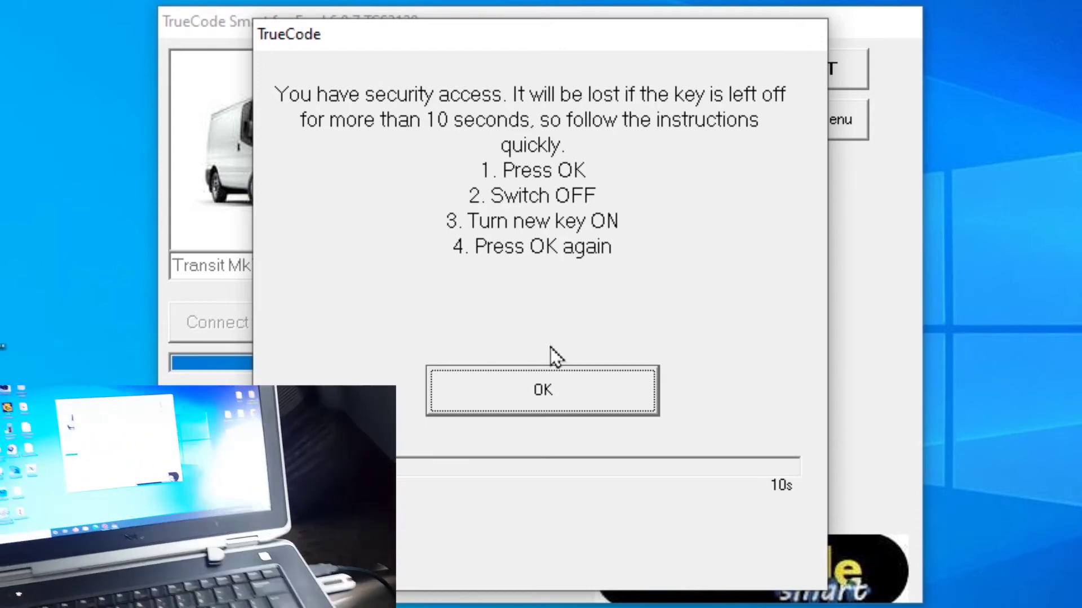
Step: Acknowledge the security-access instructions and confirm the new key's ignition is on
left_click(541, 387)
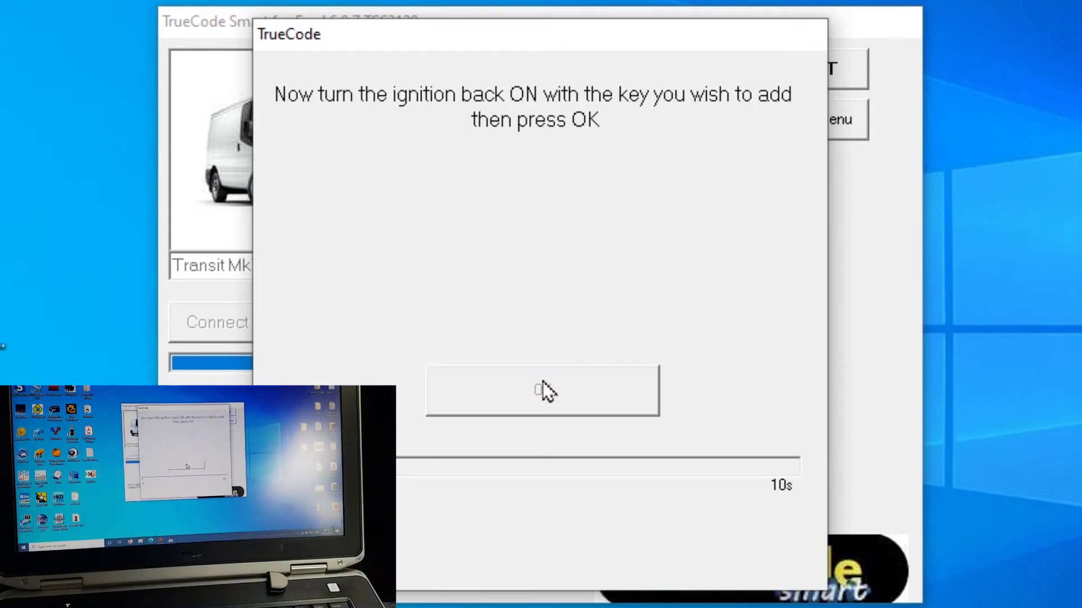
left_click(545, 389)
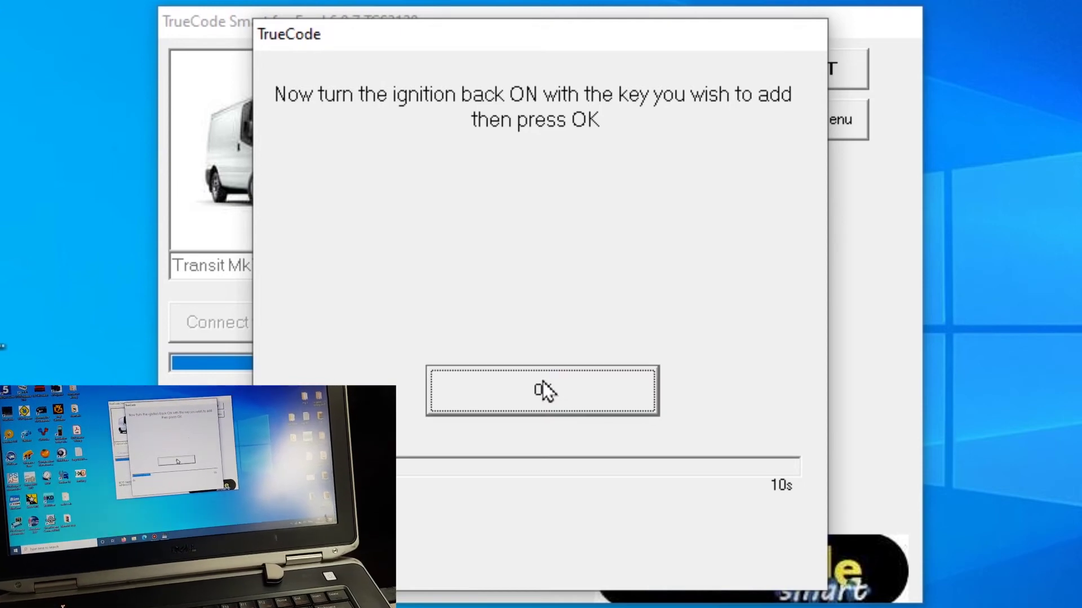